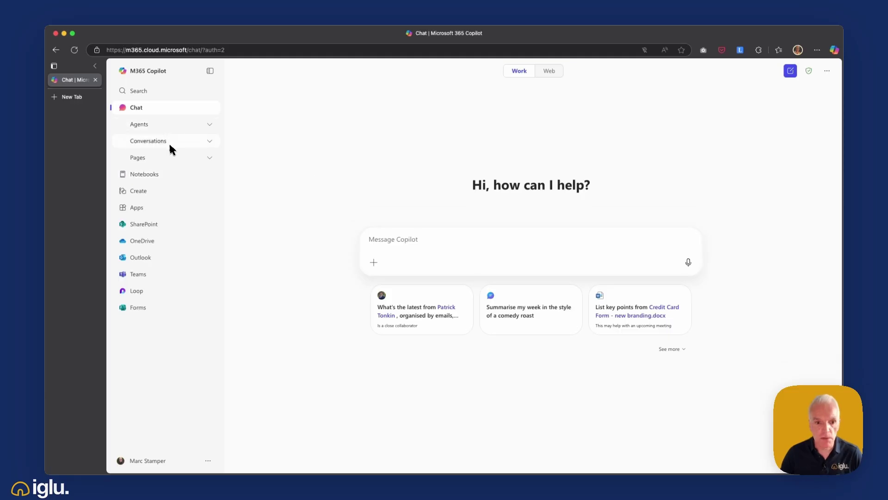
Step: Go to the Notebooks page from the Copilot left sidebar
left_click(158, 178)
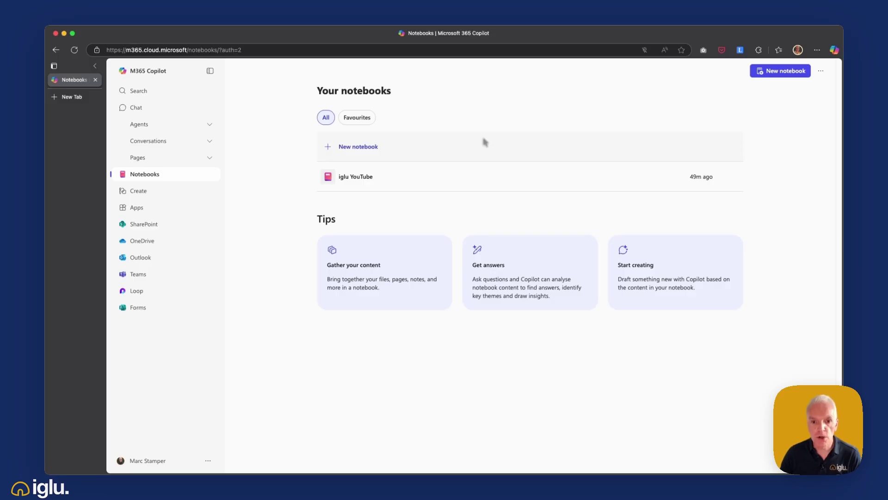
Step: Start a new notebook named 'Regal Rovers'
left_click(366, 153)
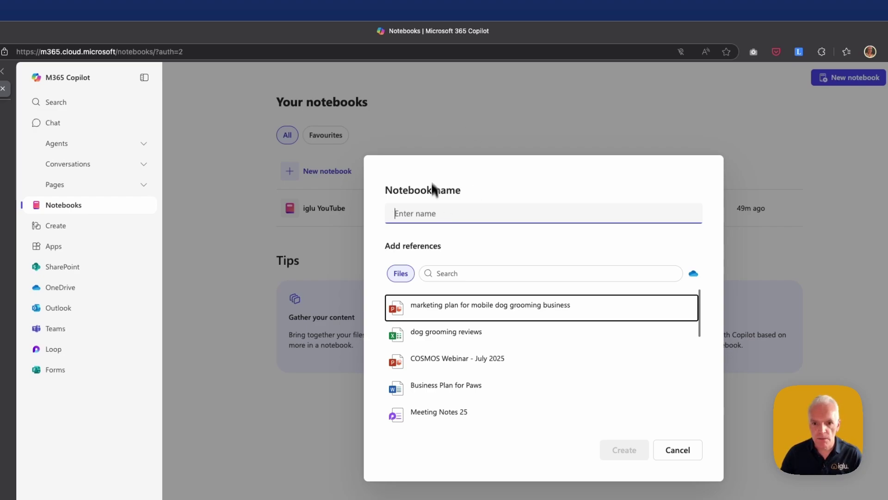
type("Regal Rover")
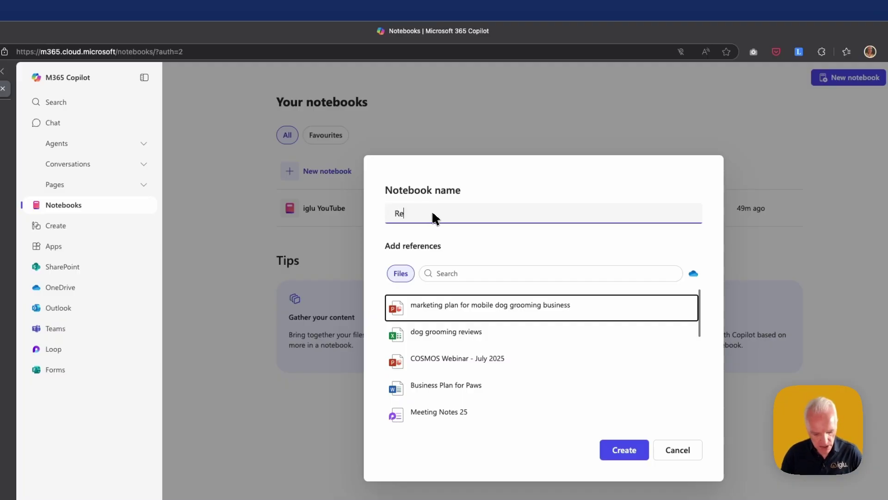
type("s")
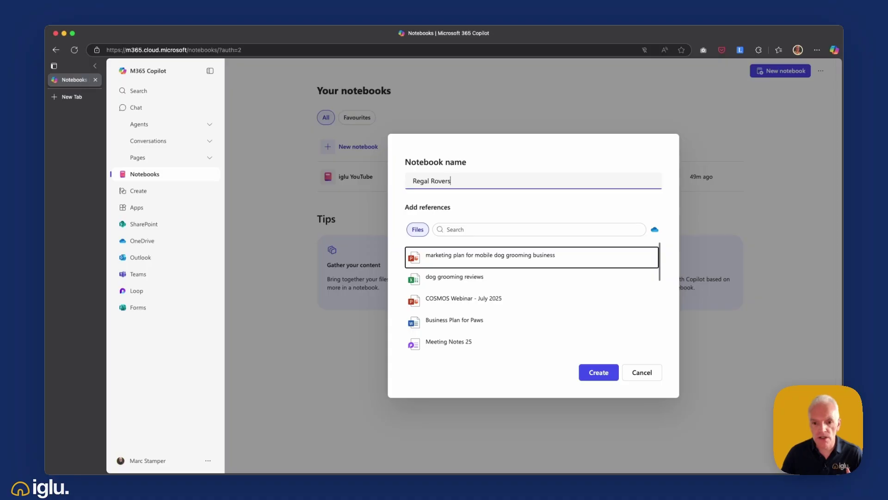
Step: Search for 'grooming' and add four files, including the reviews, business document and marketing plan
left_click(509, 229)
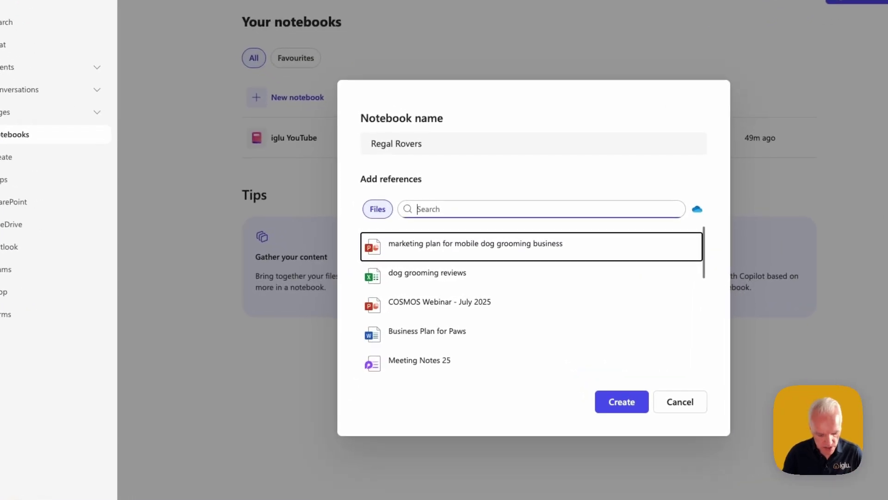
type("grooming")
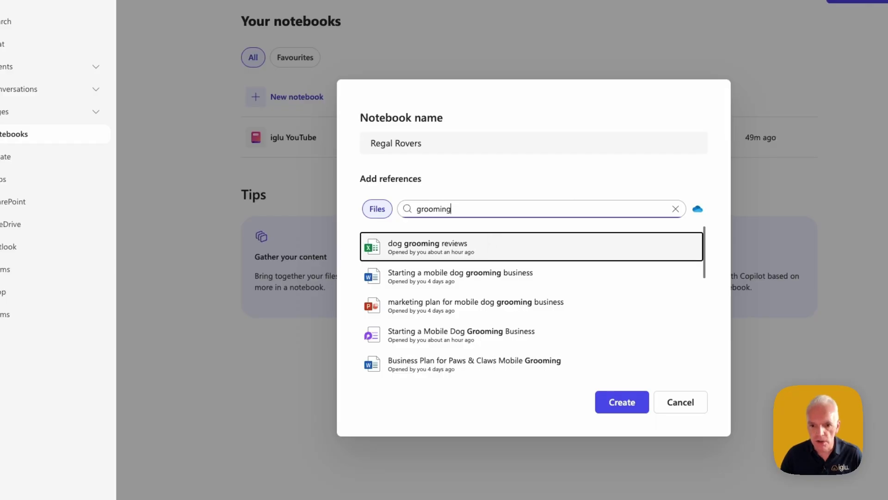
left_click(487, 238)
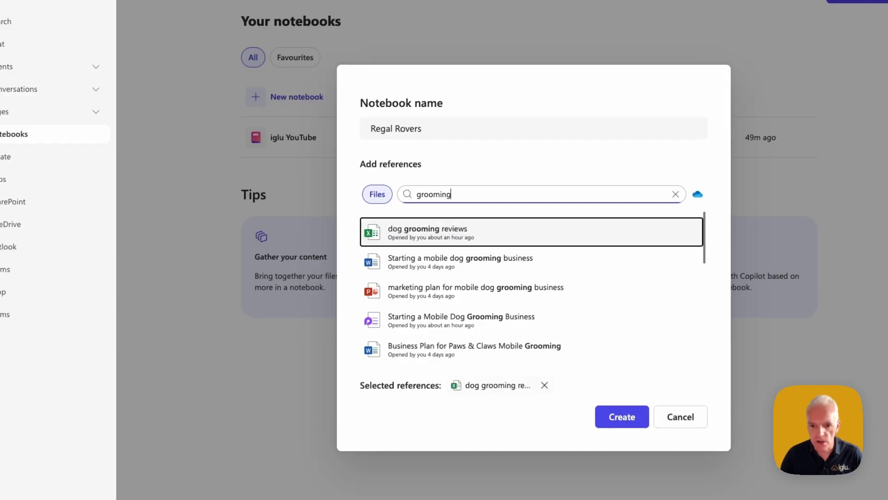
left_click(492, 258)
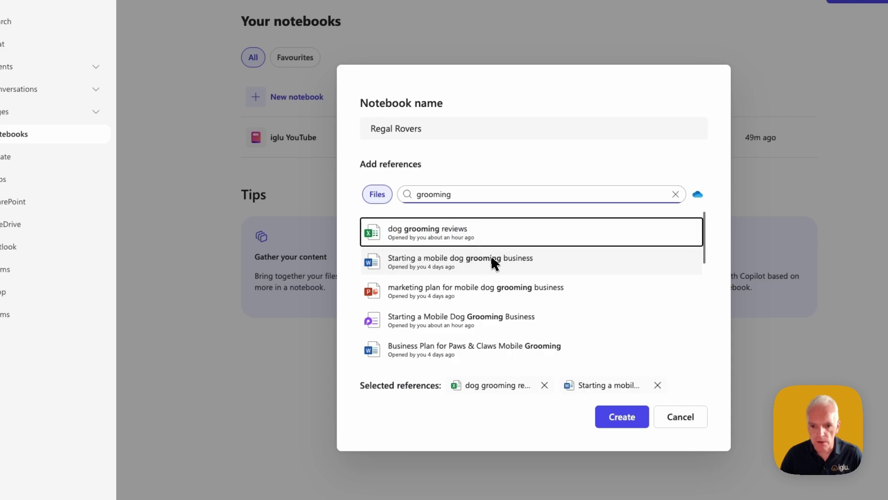
left_click(494, 290)
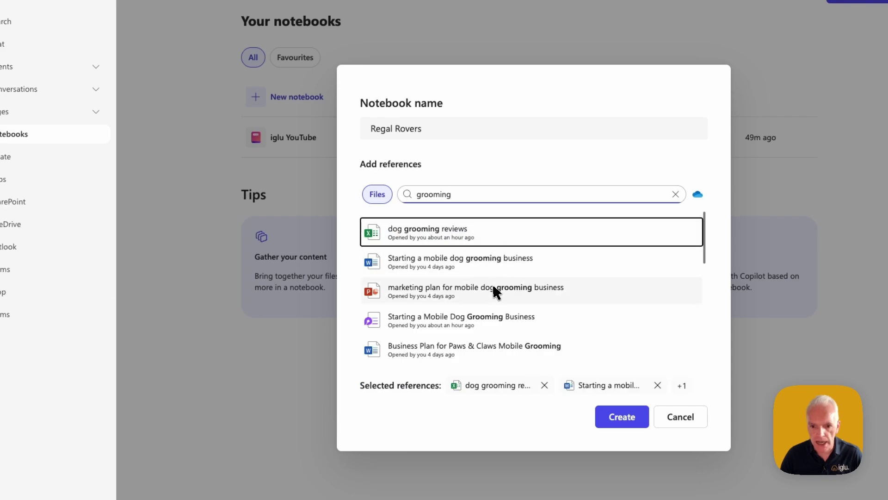
left_click(501, 316)
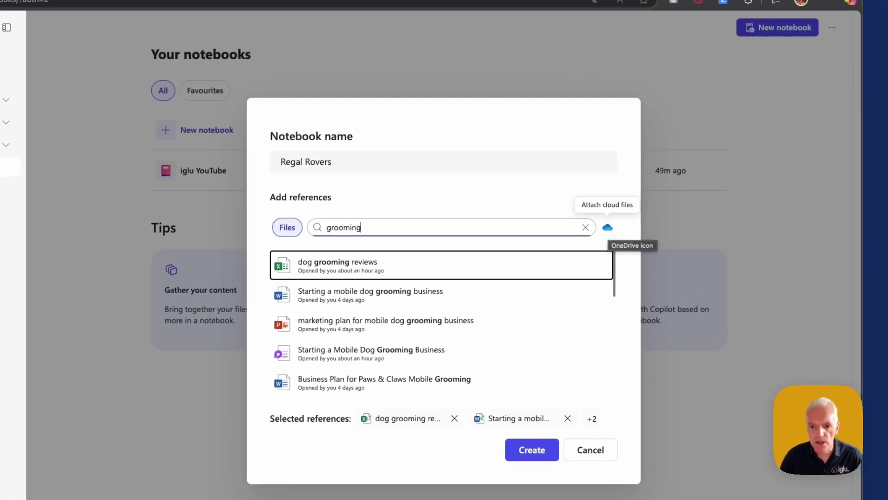
Step: Browse OneDrive cloud files for more references before creating the Regal Rovers notebook
left_click(607, 228)
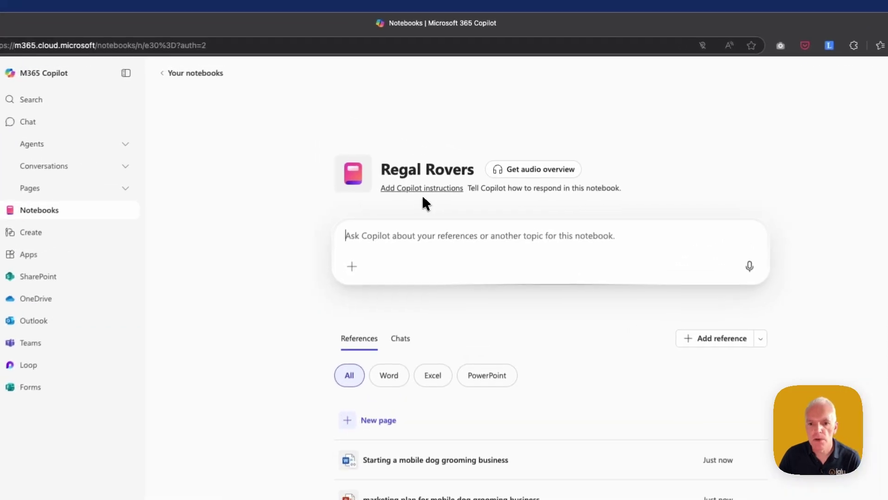
Step: Save Copilot instructions for informal, bulleted replies with tables for large data and emojis
left_click(417, 189)
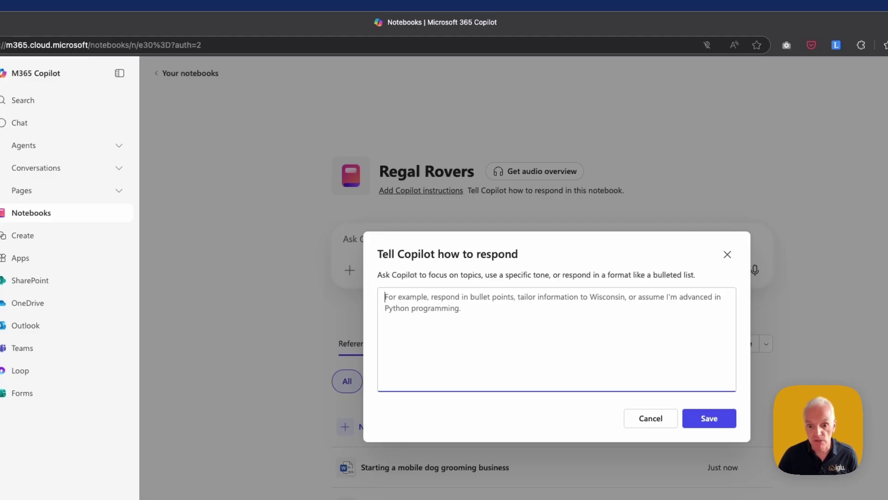
type("respond in an informal manner, use bullet points to summarise information, use tables when presenting large sets of data and don't be afraid to use emojis where appropriate")
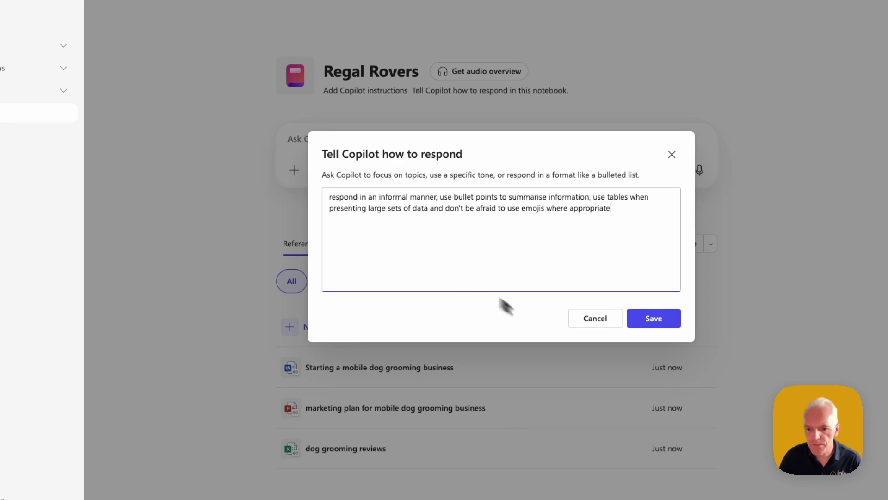
left_click(669, 320)
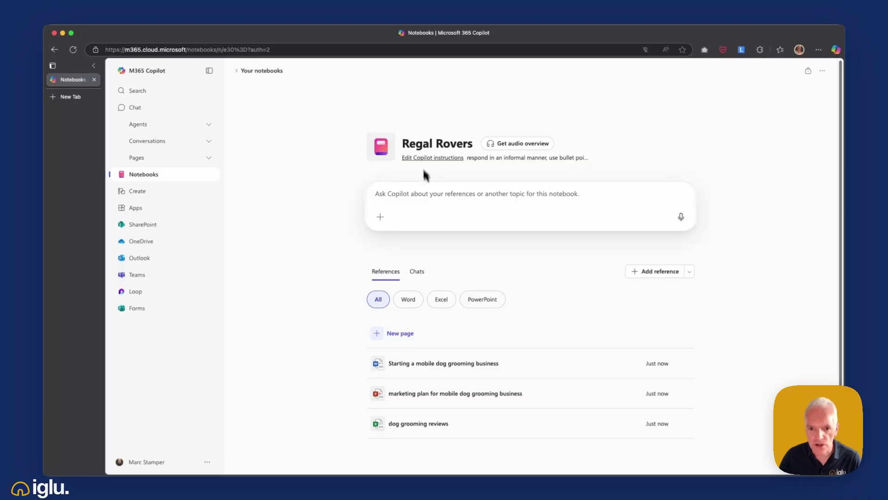
left_click(425, 195)
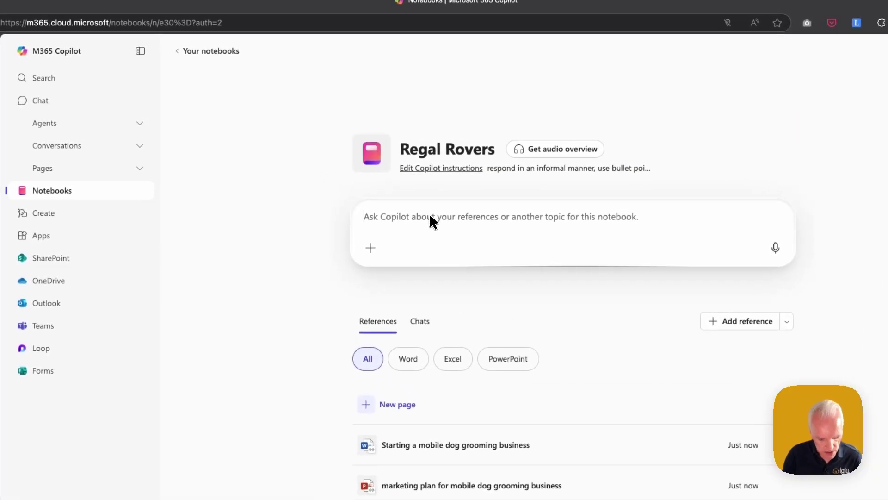
type("s")
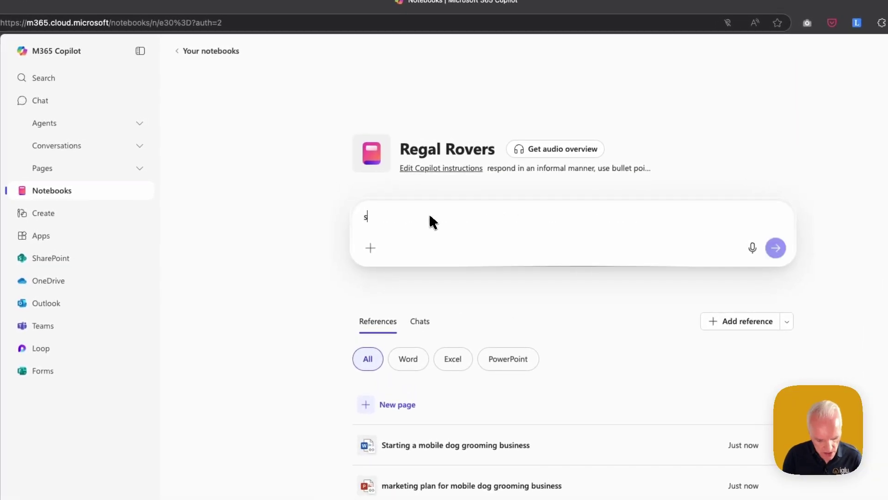
type("ummarise my ")
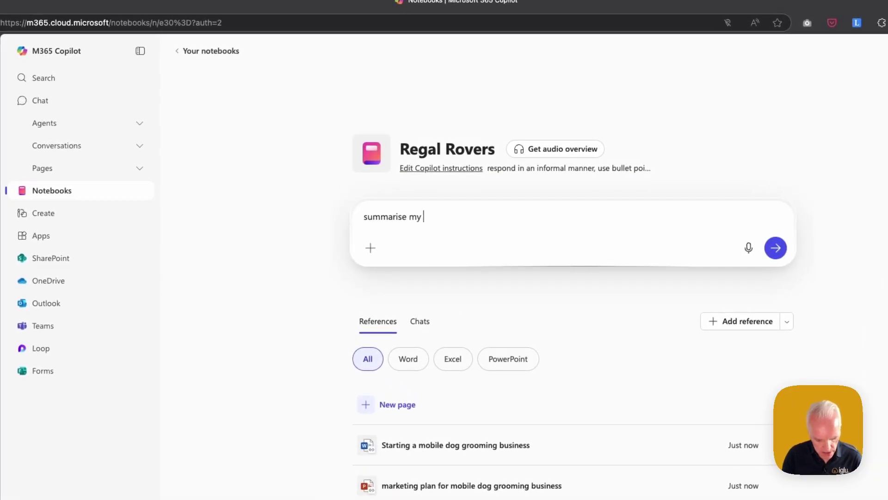
type("marketing plan")
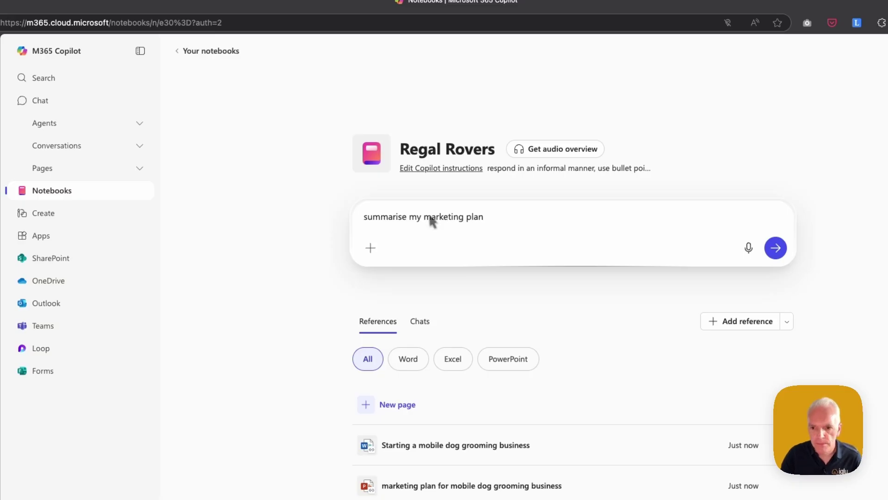
key("Return")
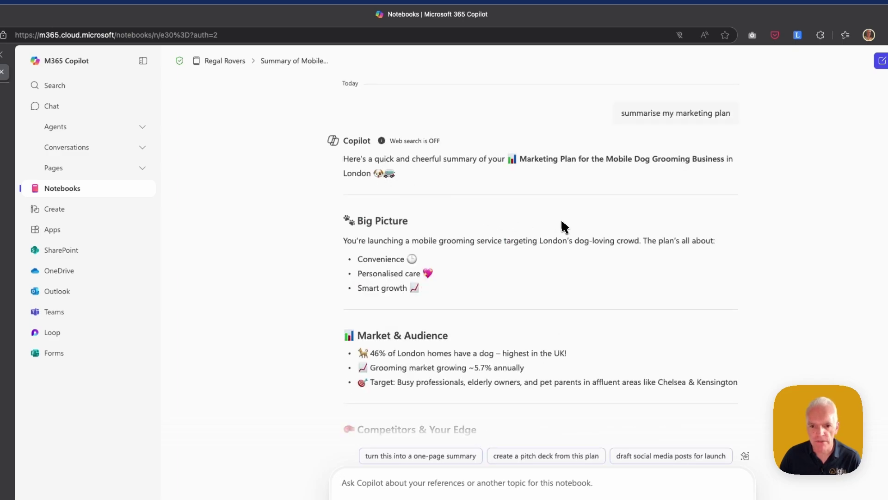
scroll(563, 227, "down", 1)
scroll(564, 227, "down", 1)
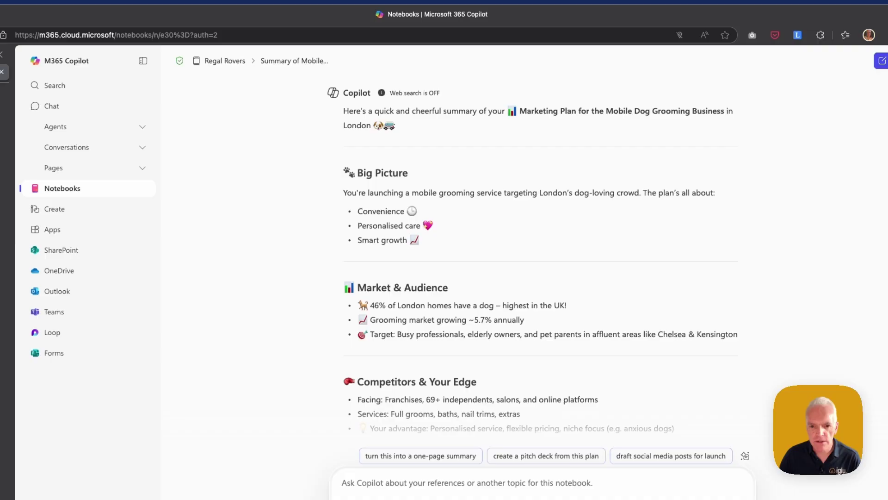
scroll(540, 259, "down", 1)
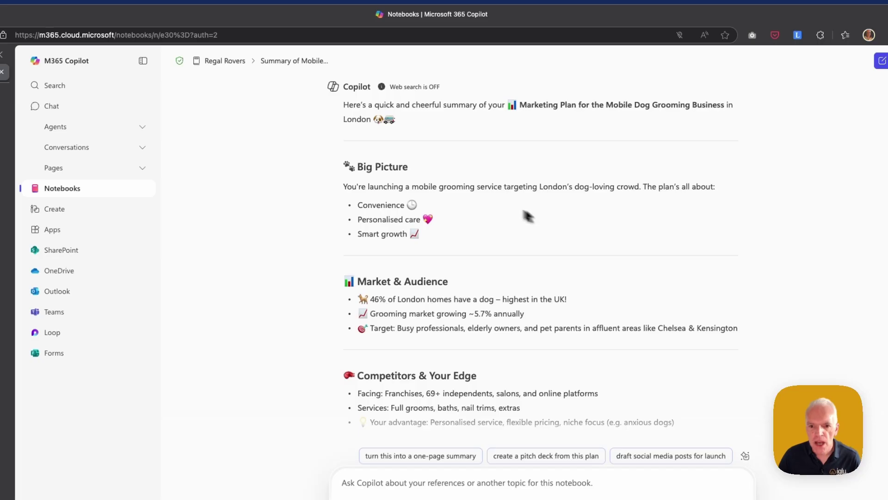
scroll(461, 198, "down", 1)
scroll(460, 199, "down", 3)
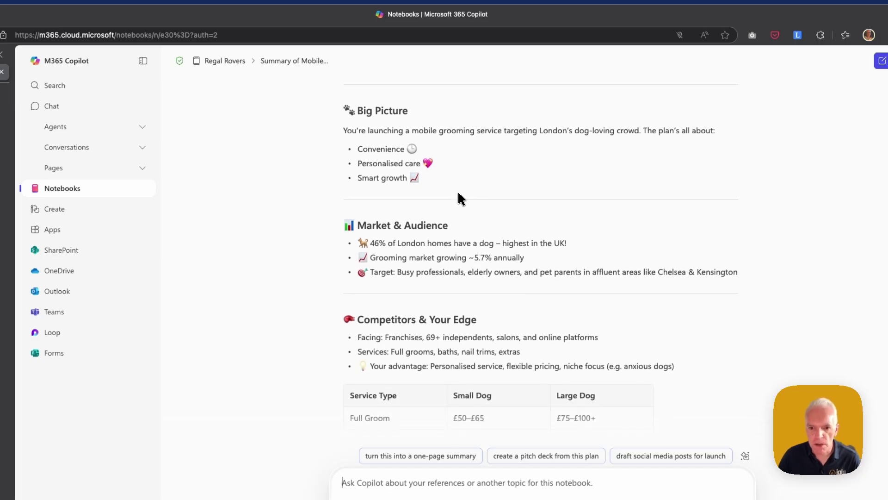
scroll(460, 196, "down", 5)
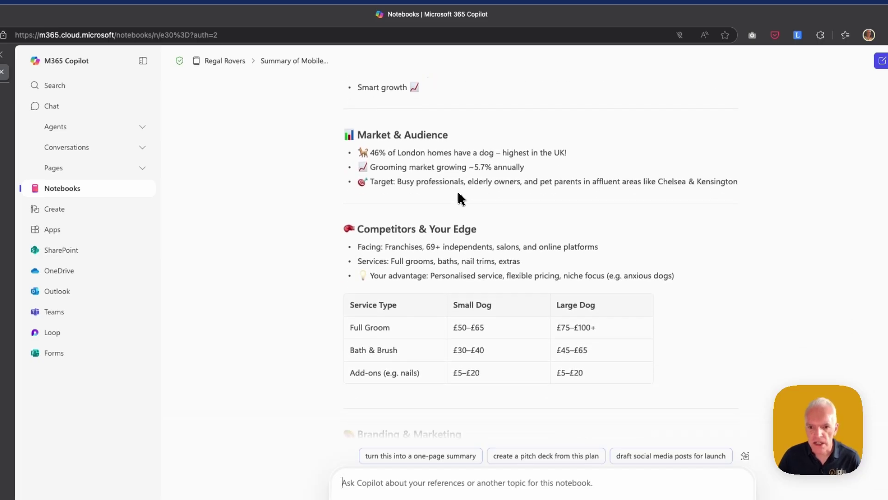
scroll(460, 198, "down", 1)
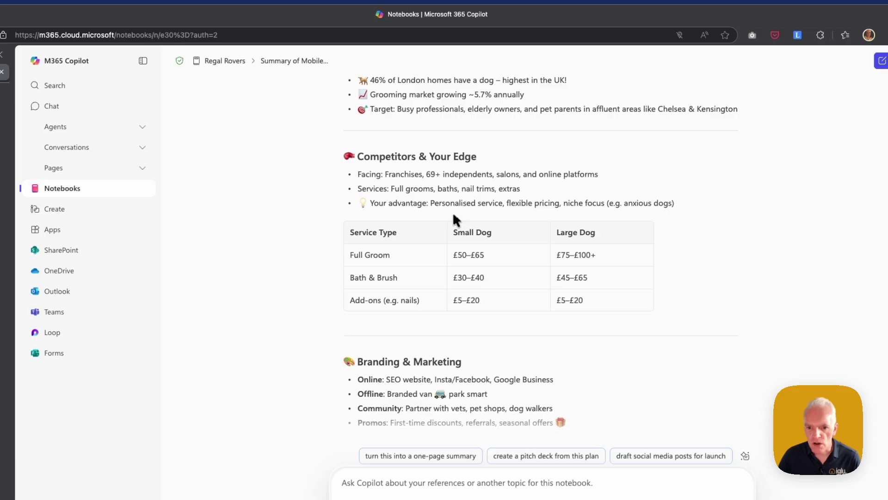
scroll(476, 240, "down", 5)
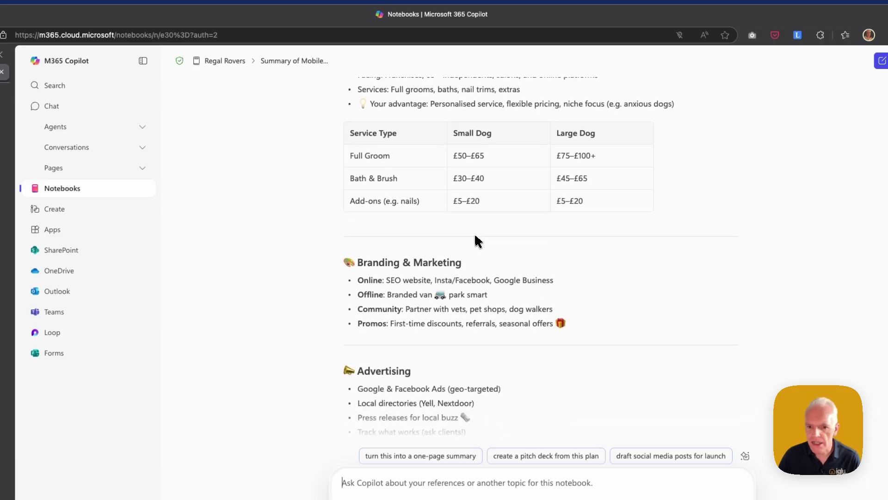
scroll(478, 241, "down", 3)
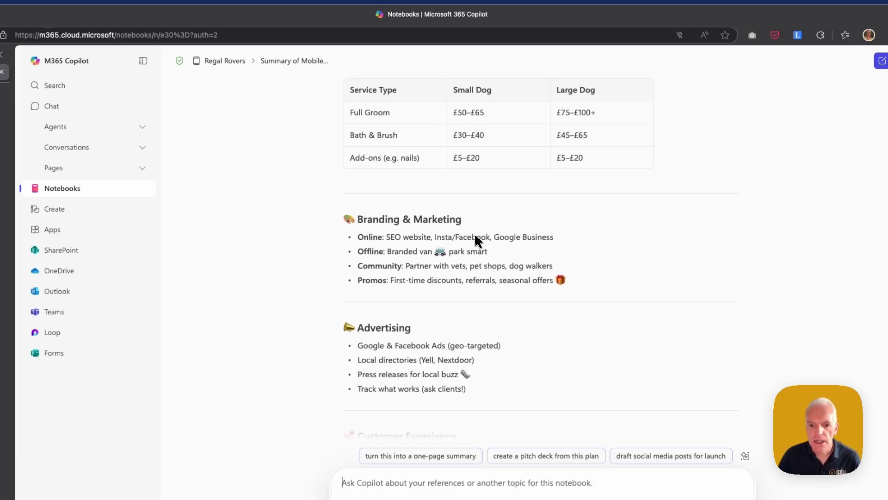
scroll(477, 240, "down", 4)
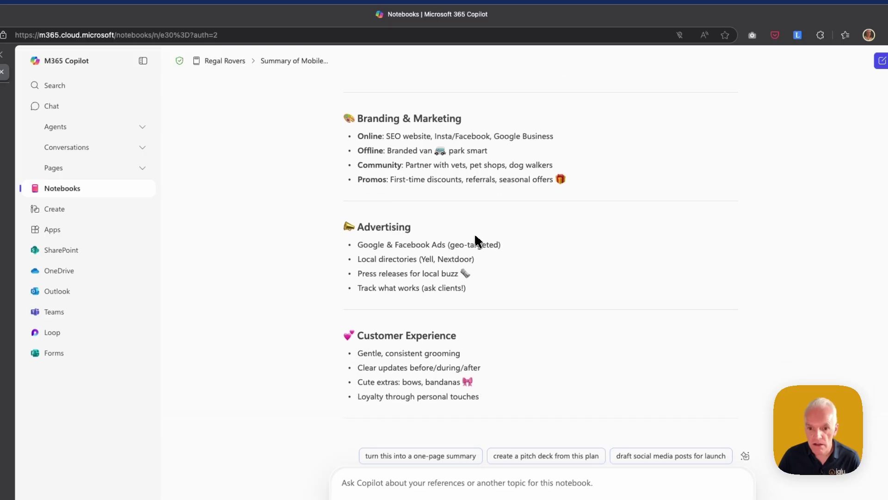
scroll(476, 239, "down", 9)
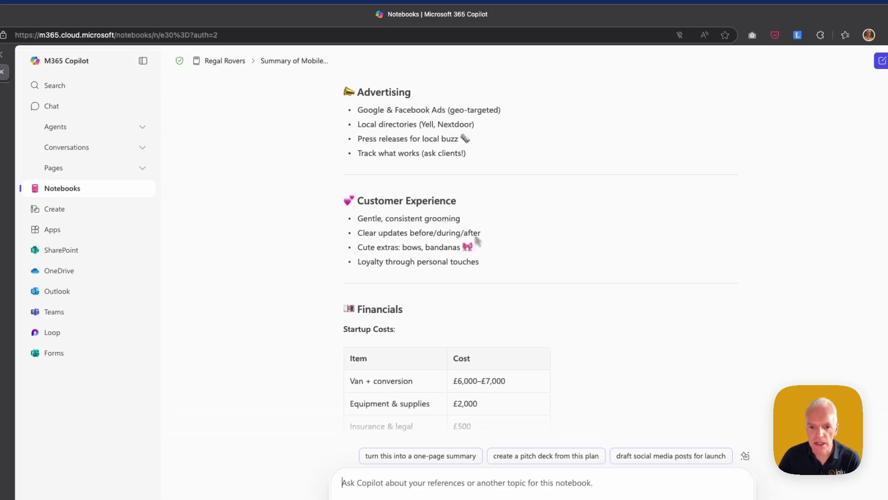
scroll(477, 239, "down", 10)
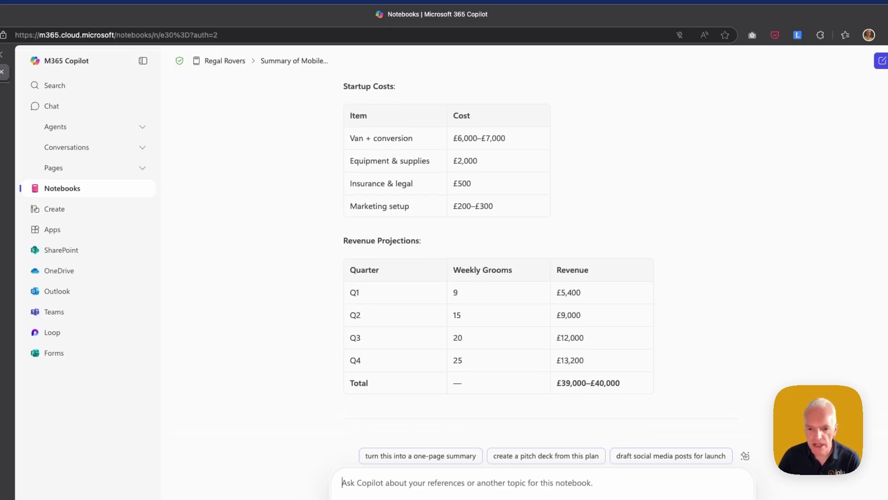
scroll(477, 240, "down", 3)
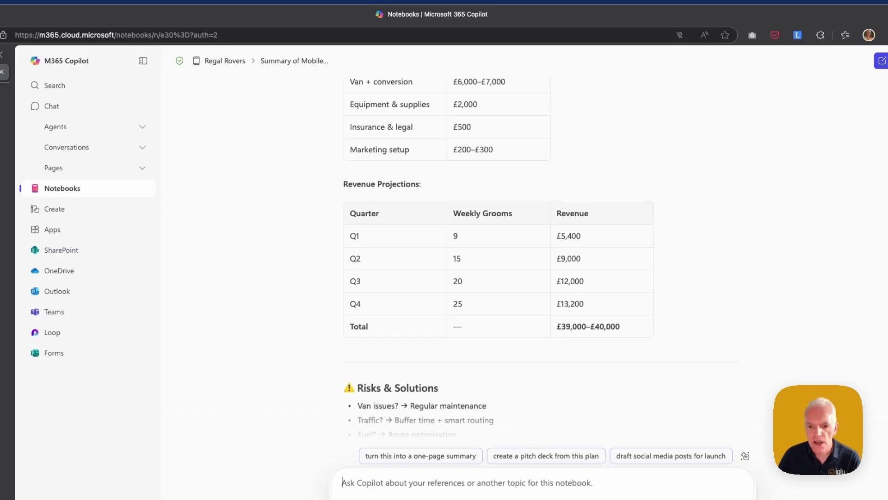
scroll(476, 239, "down", 3)
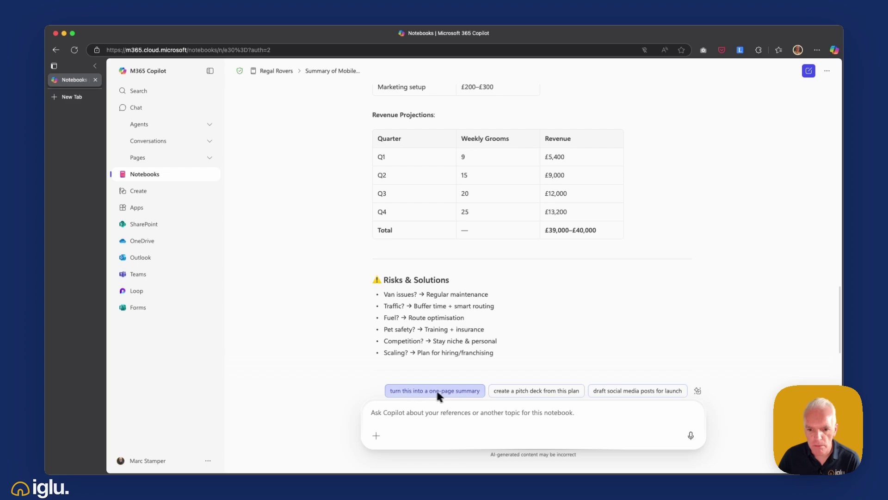
Step: Ask for a one-page summary of the mobile dog grooming plan
left_click(453, 392)
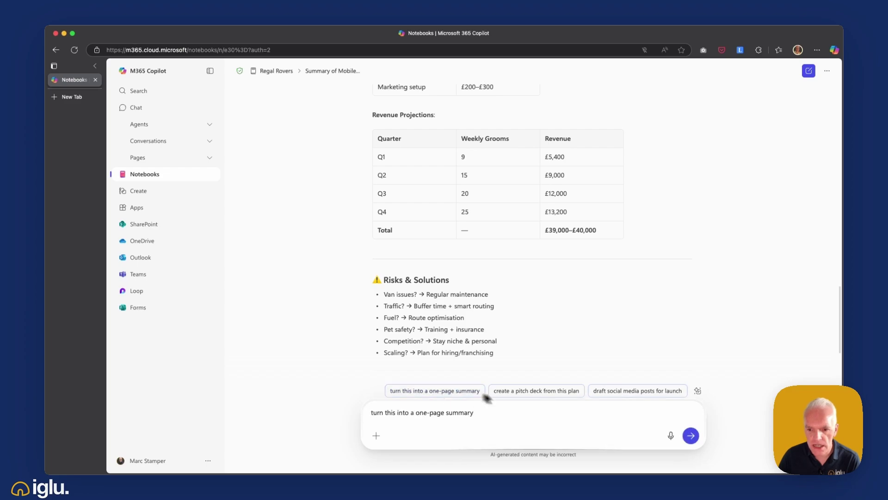
left_click(690, 434)
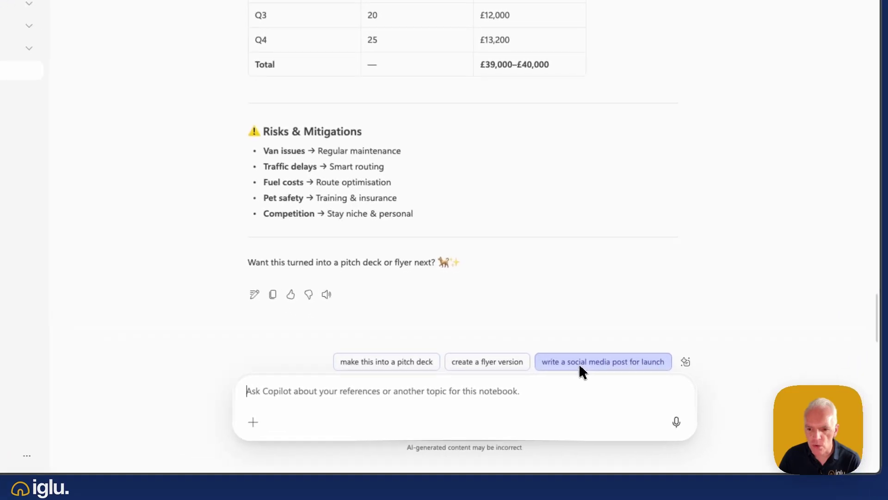
Step: Request a launch social media post for the Chelsea and Kensington grooming service
left_click(582, 362)
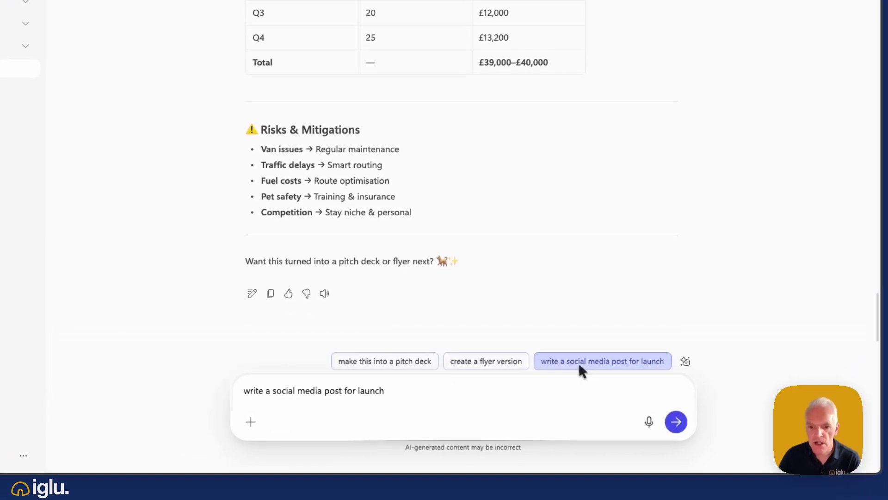
left_click(676, 424)
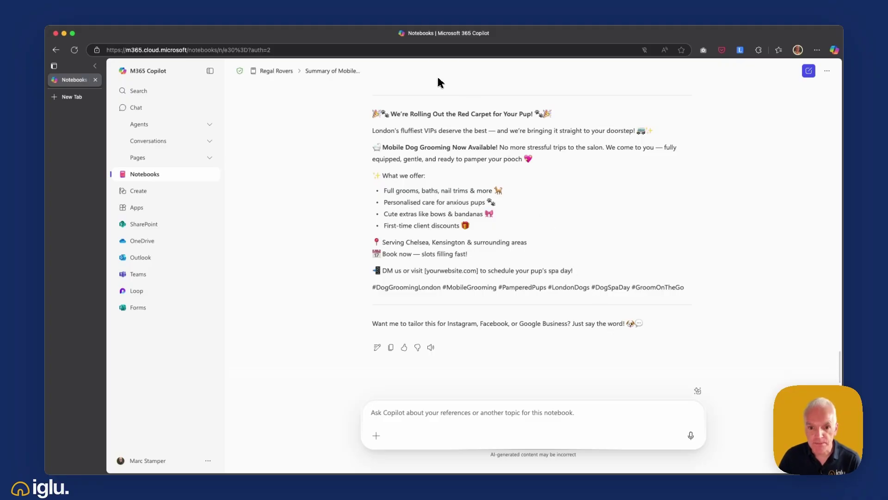
Step: Return to the Regal Rovers notebook overview and view its saved chats
scroll(453, 156, "up", 15)
scroll(452, 156, "down", 5)
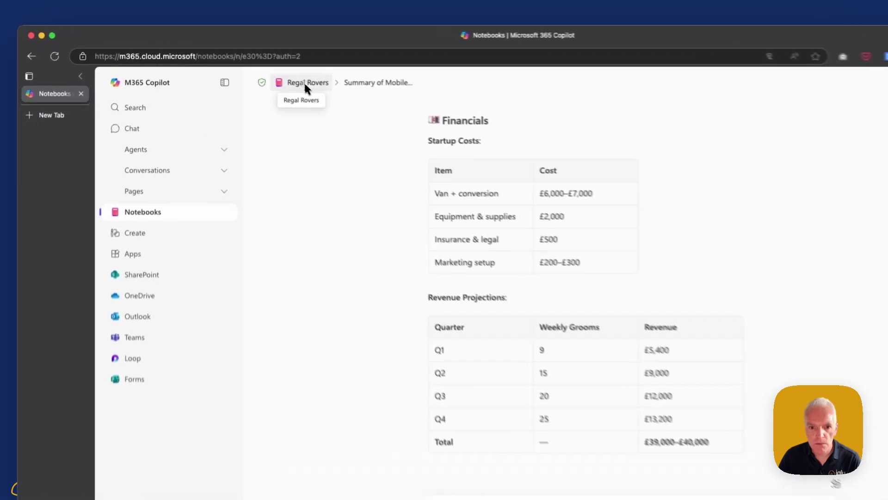
left_click(304, 82)
left_click(305, 101)
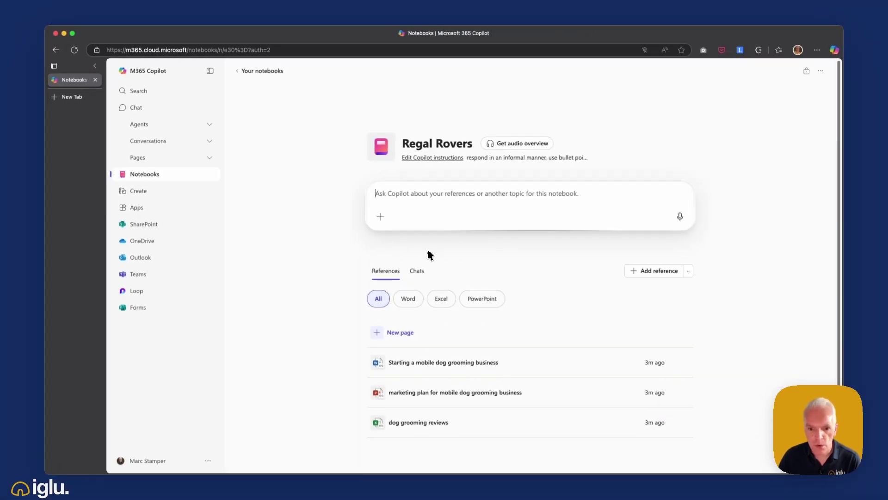
scroll(427, 254, "down", 1)
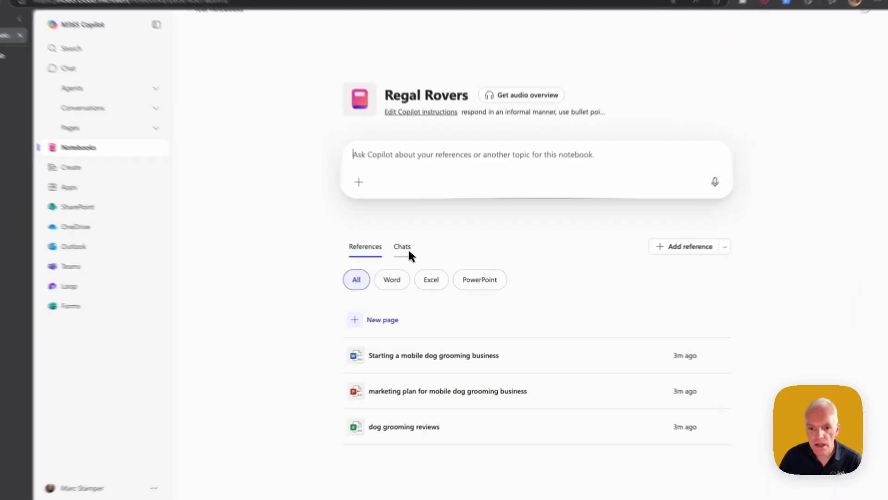
left_click(418, 259)
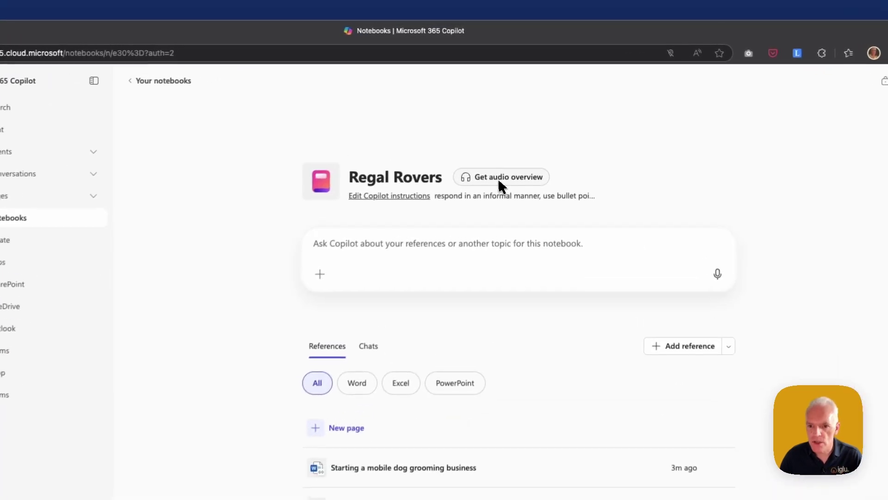
Step: Create an audio overview from the Regal Rovers notebook's title area
left_click(497, 179)
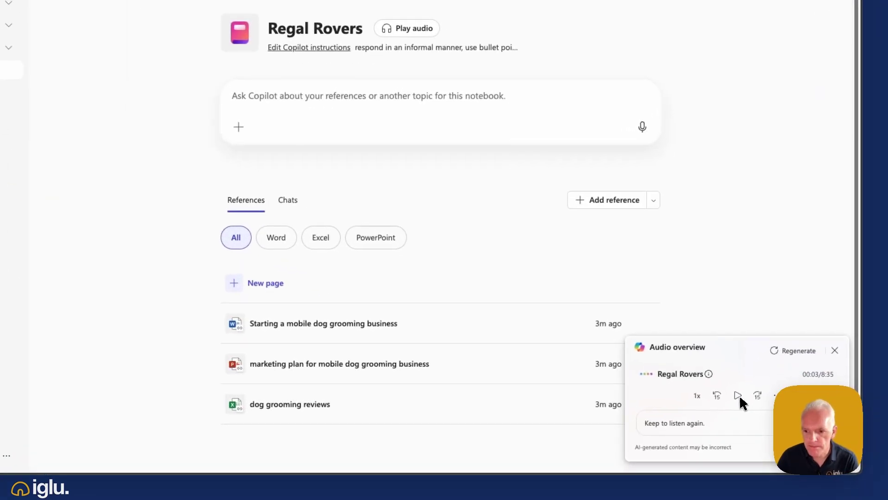
Step: Play the 8:35 audio overview and pause it at 0:46
left_click(738, 395)
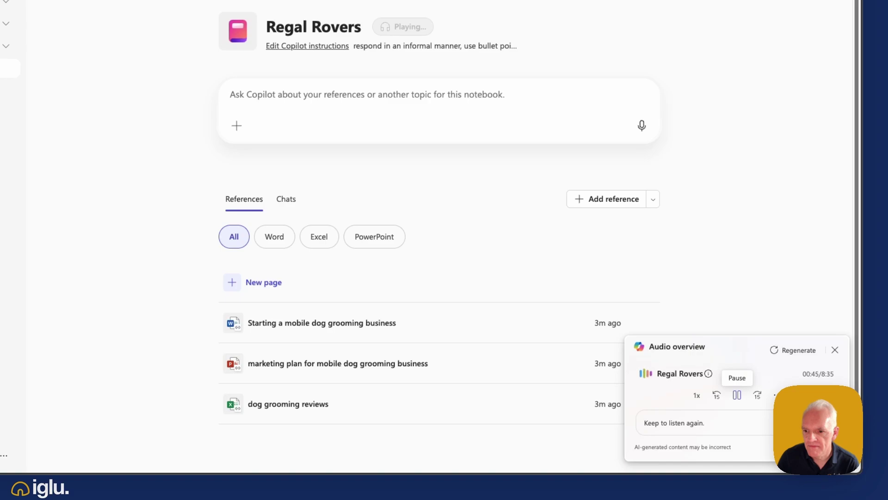
left_click(737, 394)
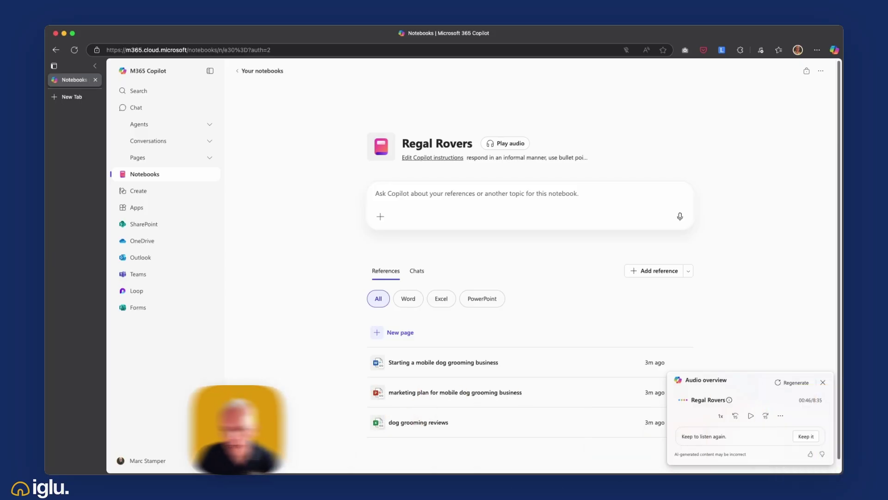
Step: Keep the Regal Rovers audio overview, paused at 0:46 of 8:35, for replaying later
left_click(810, 437)
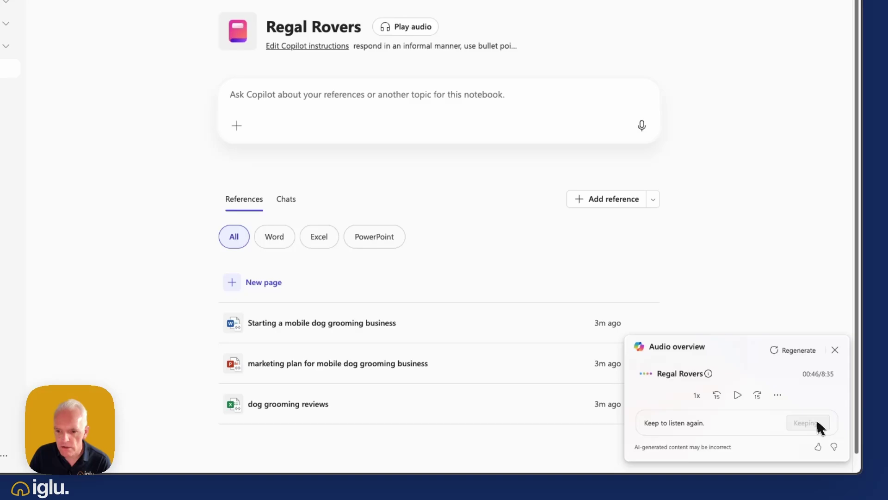